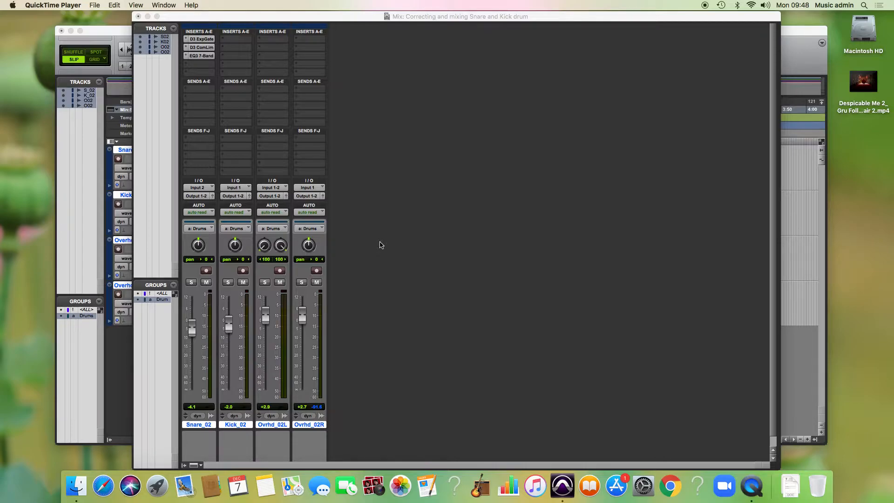
Step: Switch to Pro Tools and view the drum tracks in the Edit window, finishing back in the Mix window
left_click(385, 249)
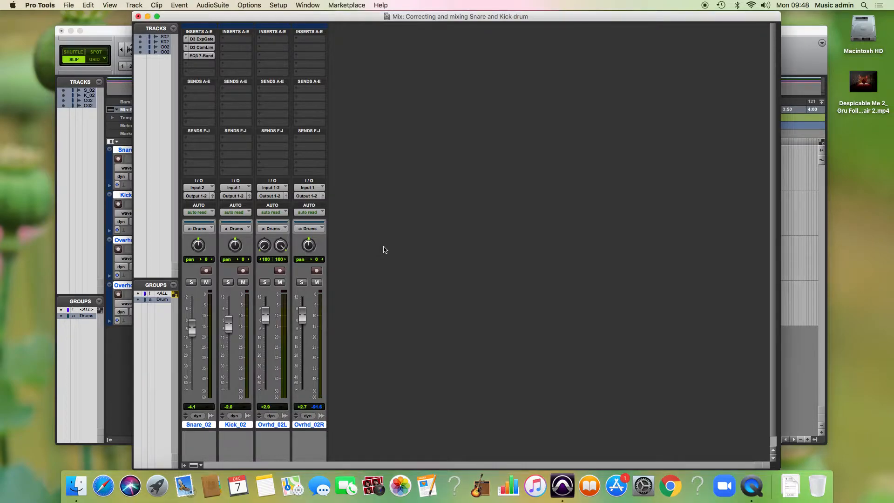
key("super+equal")
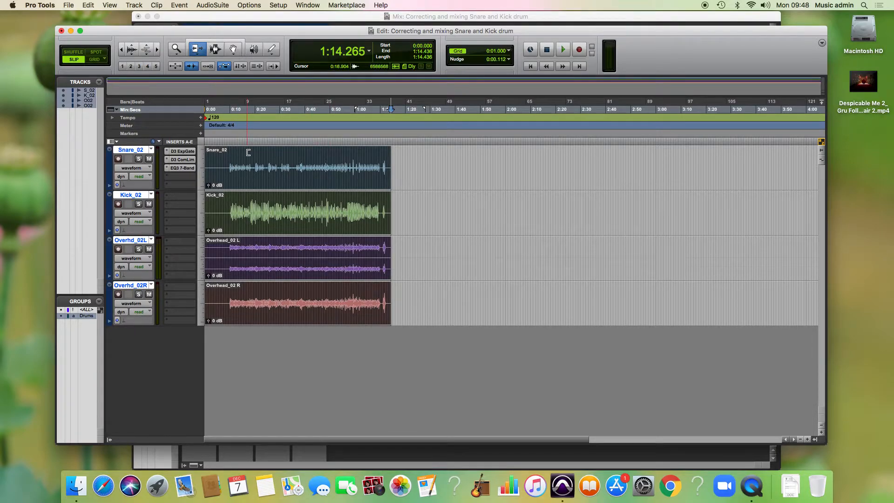
key("super+equal")
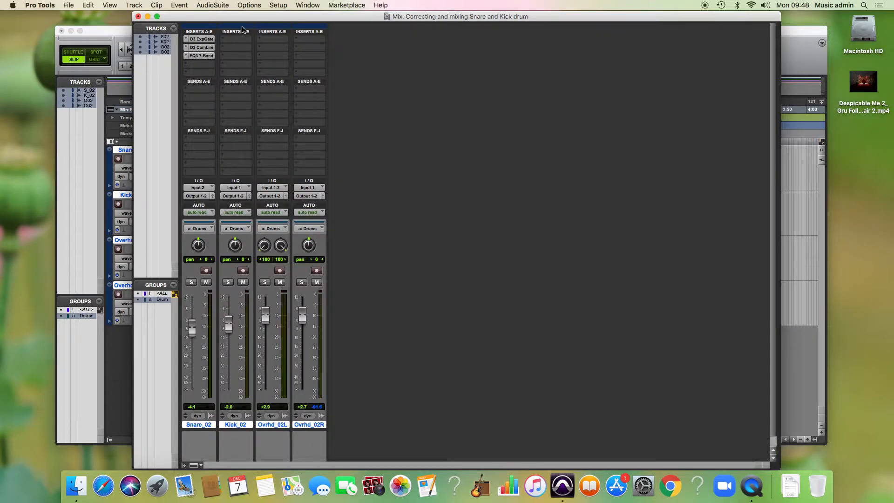
left_click(235, 39)
mouse_move(260, 58)
mouse_move(330, 85)
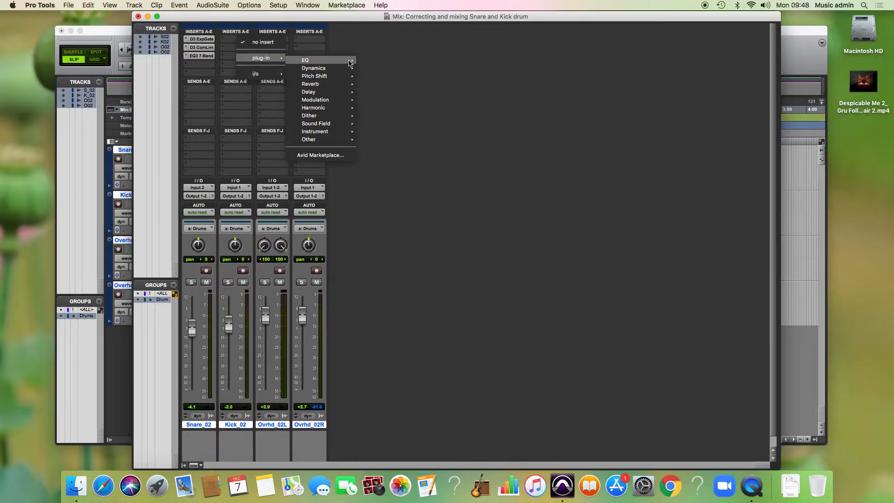
left_click(383, 40)
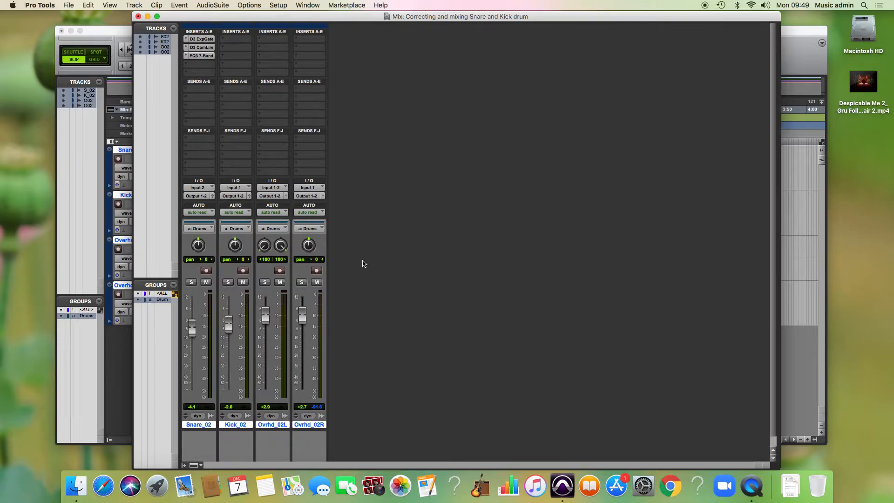
Step: Create one new stereo Aux Input track
left_click(135, 5)
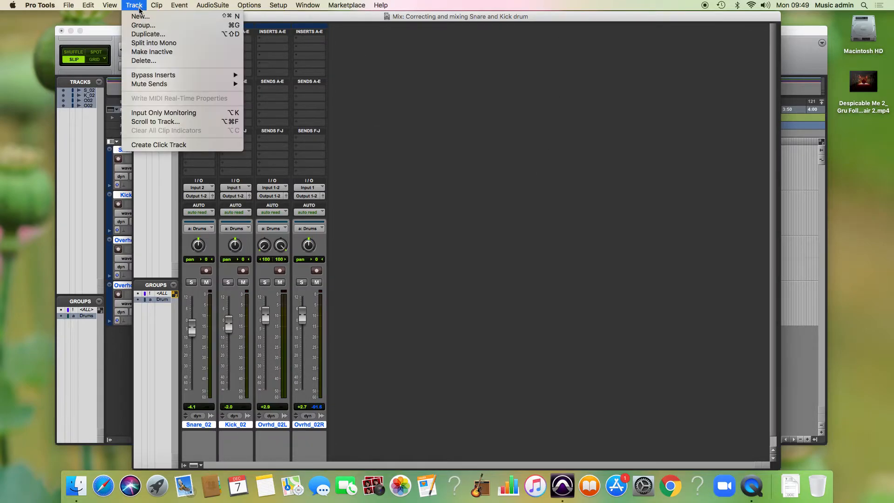
left_click(141, 16)
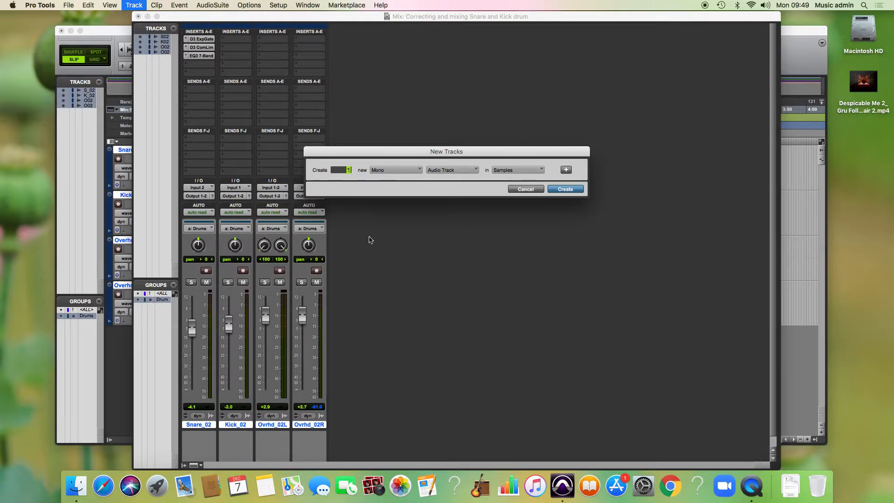
left_click(396, 170)
left_click(412, 181)
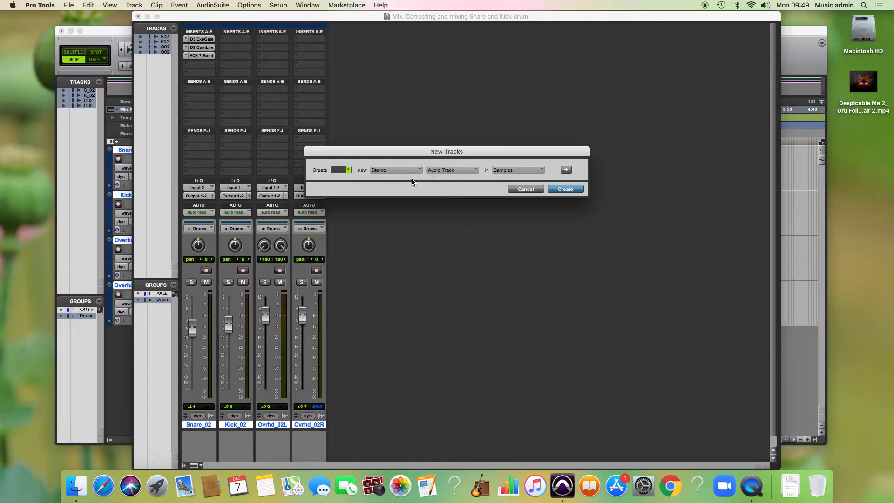
left_click(458, 171)
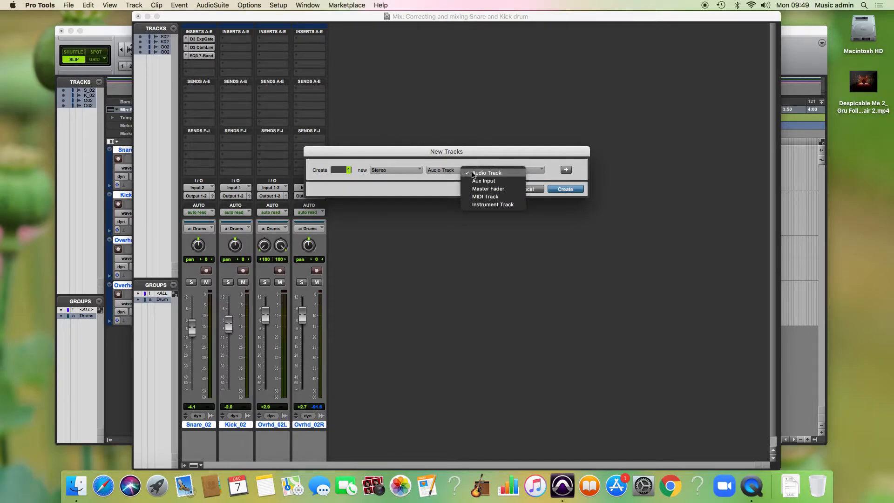
left_click(497, 181)
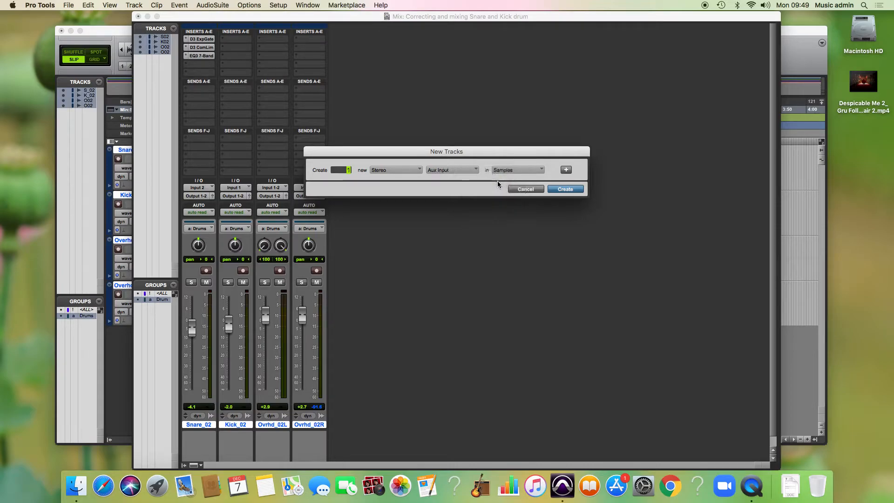
left_click(561, 189)
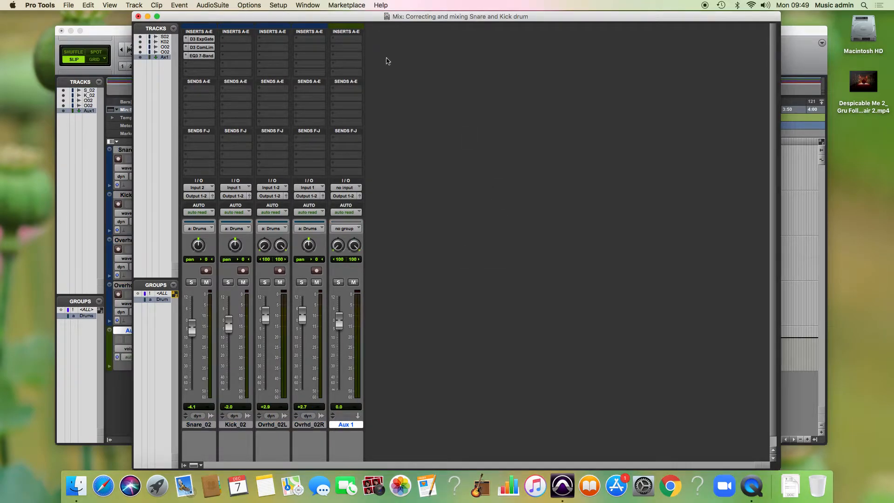
Step: Rename the new aux track to "Reverb Bus"
double_click(346, 425)
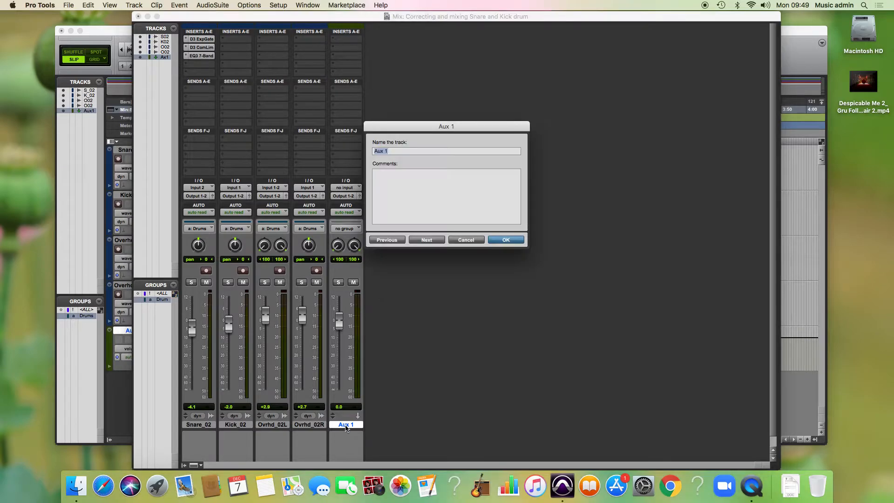
type("Reverb Bus")
left_click(499, 240)
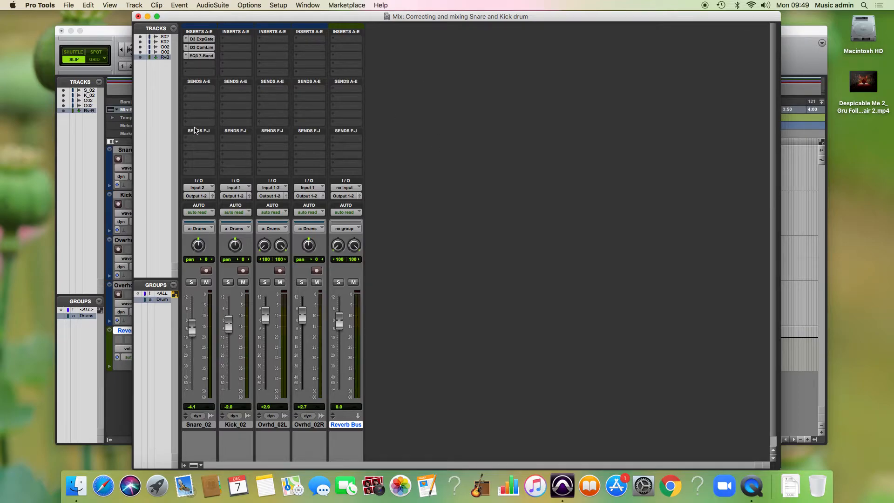
Step: Assign send A of Snare_02 to stereo Bus 1-2 and copy that send to Kick_02, Ovrhd_02L and Ovrhd_02R
left_click(196, 91)
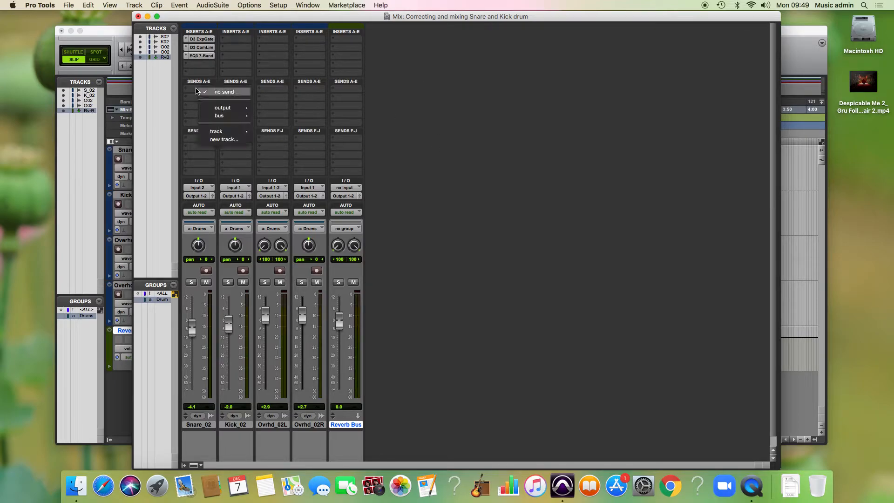
mouse_move(224, 116)
left_click(295, 10)
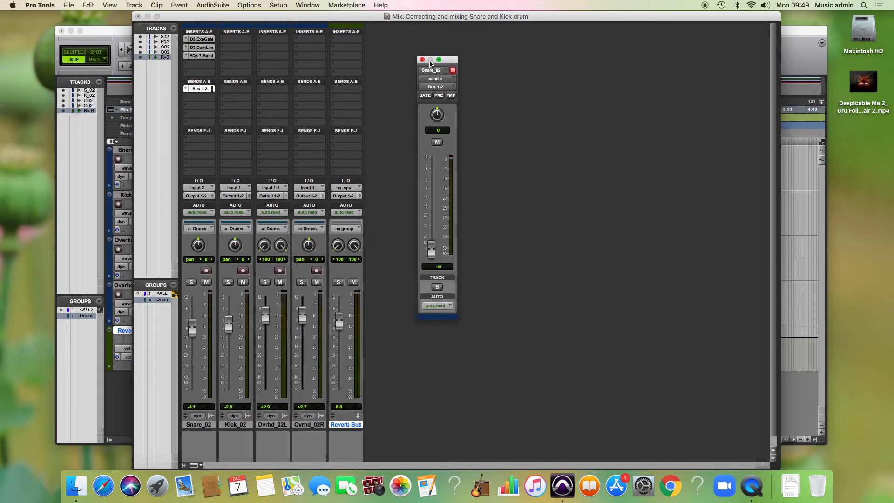
left_click(422, 59)
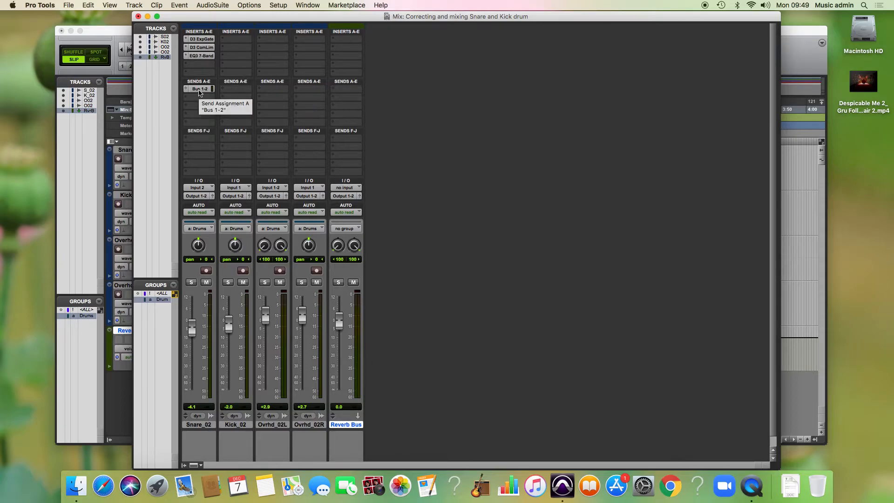
left_click_drag(198, 91, 310, 92)
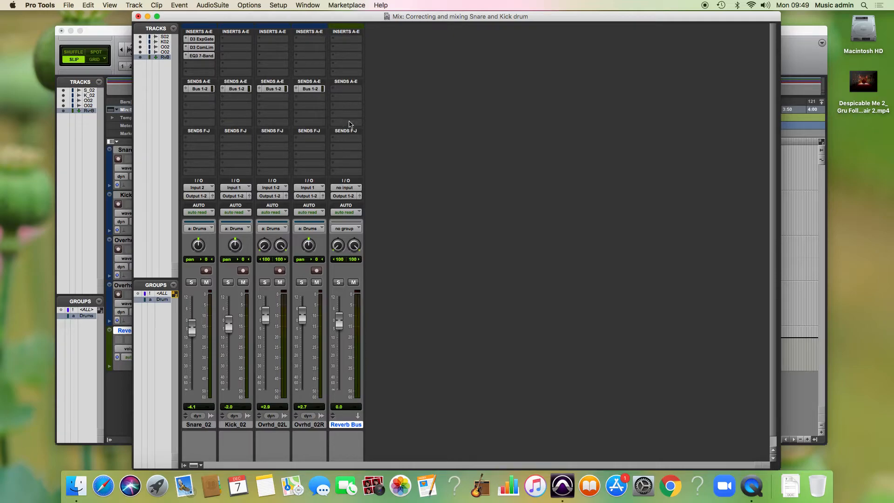
Step: Set the audio input of the Reverb Bus track to Bus 1-2 (Stereo)
left_click(350, 191)
mouse_move(374, 214)
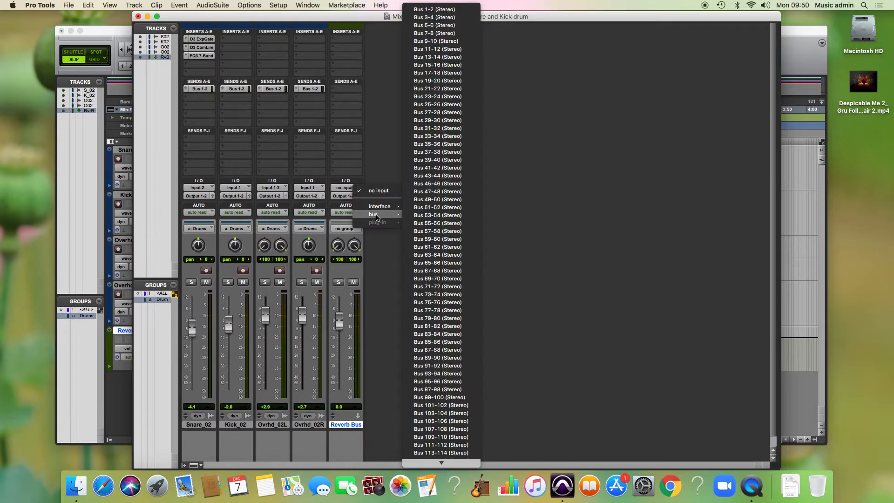
left_click(441, 10)
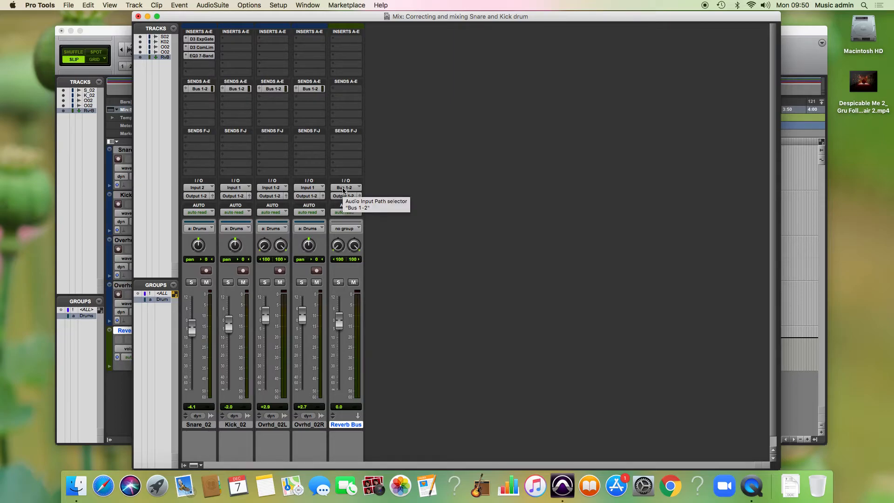
Step: Insert the multichannel D-Verb (stereo) reverb in the first insert slot of Reverb Bus and move its window clear of the channels
left_click(343, 42)
mouse_move(382, 58)
mouse_move(465, 84)
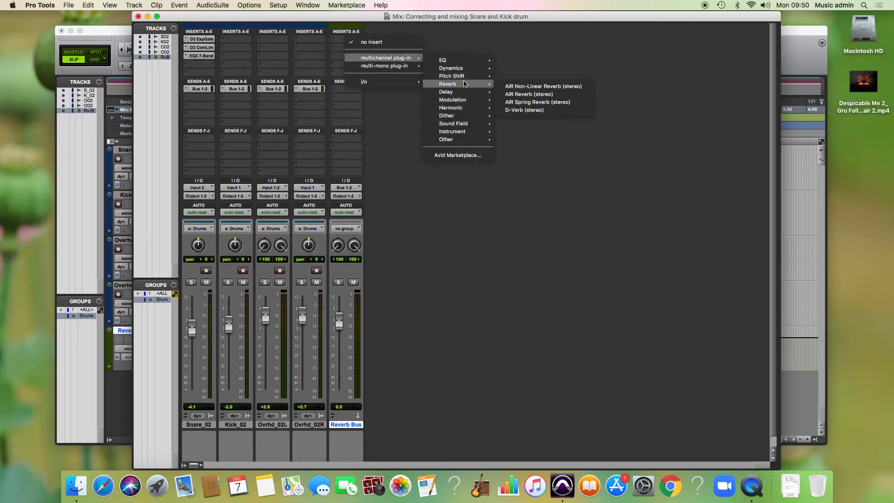
left_click(535, 109)
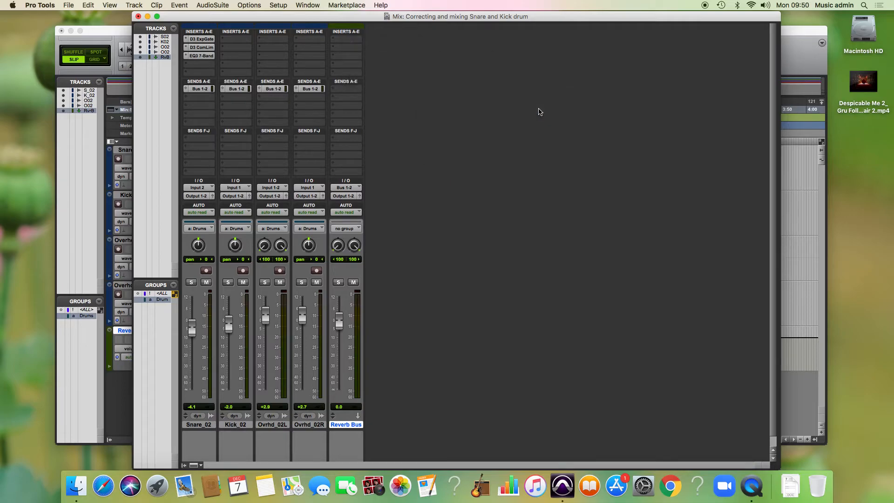
left_click_drag(181, 30, 625, 45)
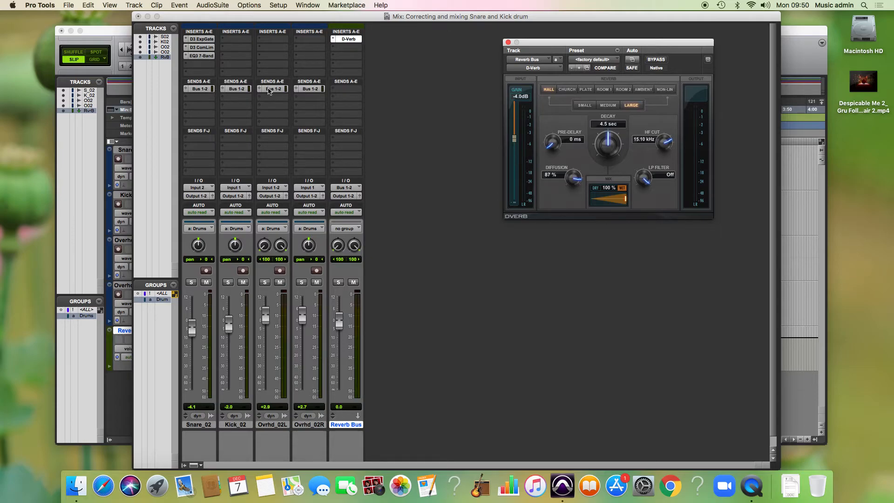
Step: Show the send A level controls in the mixer and raise the grouped drum sends to about -9.9 dB
left_click(185, 90)
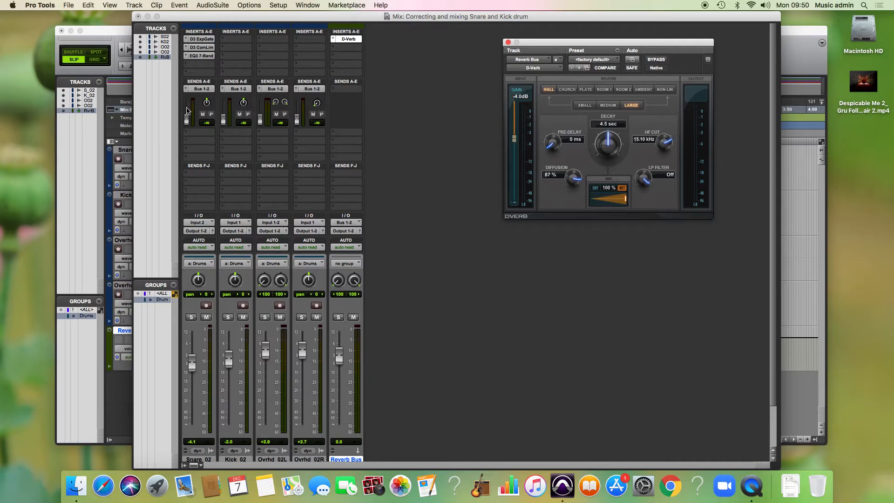
left_click_drag(186, 122, 190, 113)
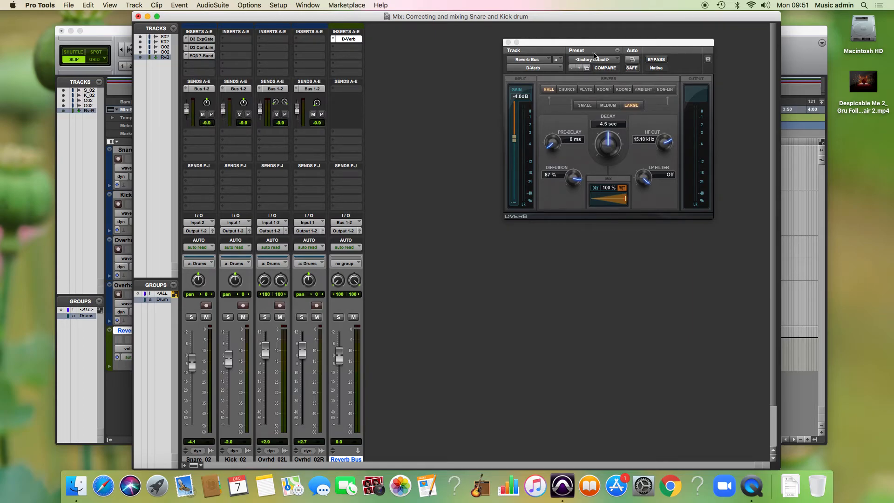
Step: Set the D-Verb mix to 50 % and choose the Plate algorithm with the Small size
left_click_drag(627, 201, 613, 201)
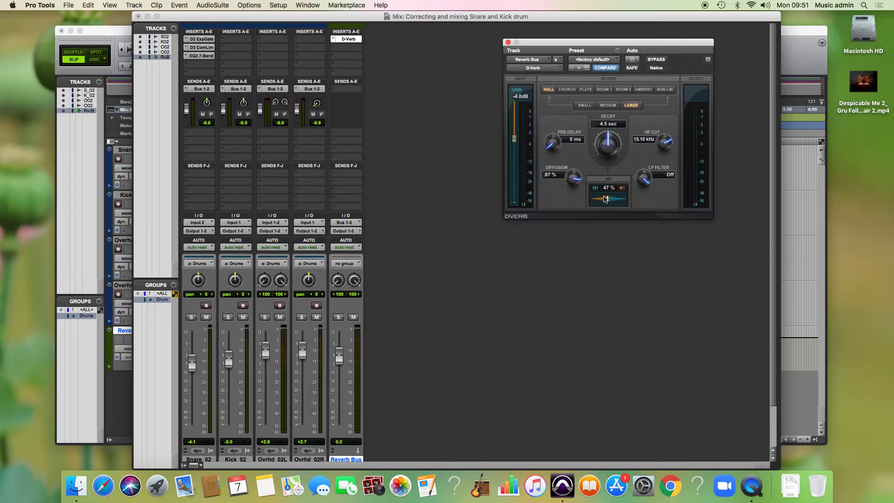
left_click_drag(605, 199, 607, 198)
left_click(589, 92)
left_click(589, 105)
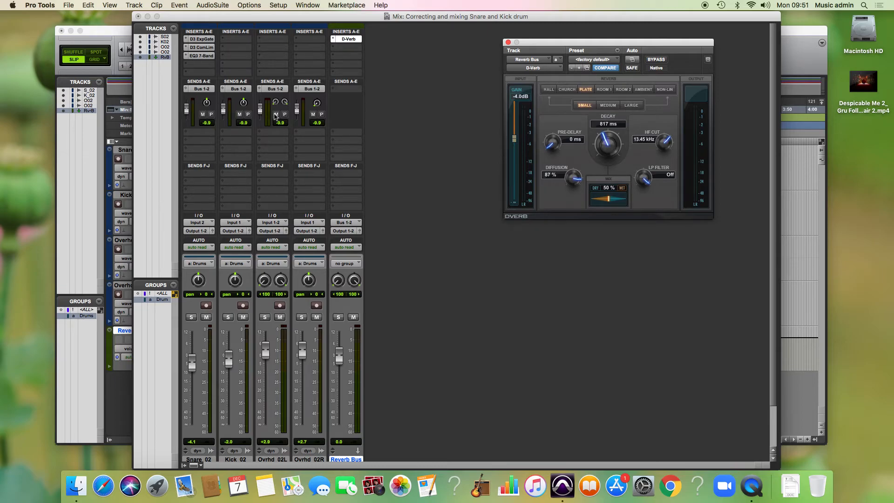
Step: Turn off the Drums group and lower the Snare_02 and Kick_02 sends individually, with the kick send at about -15 dB
left_click(158, 299)
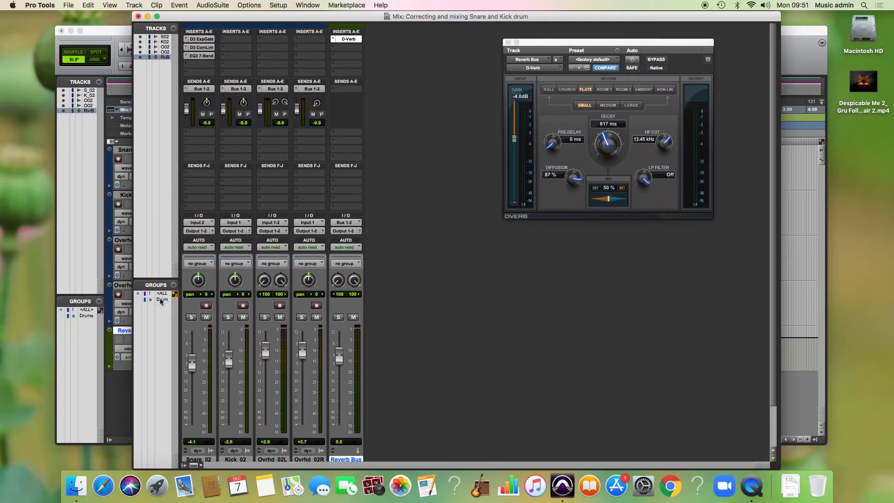
left_click_drag(187, 113, 226, 112)
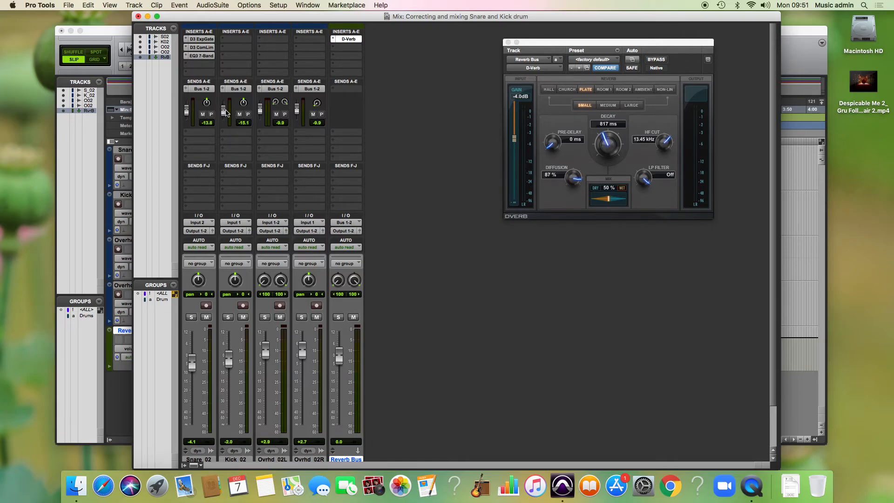